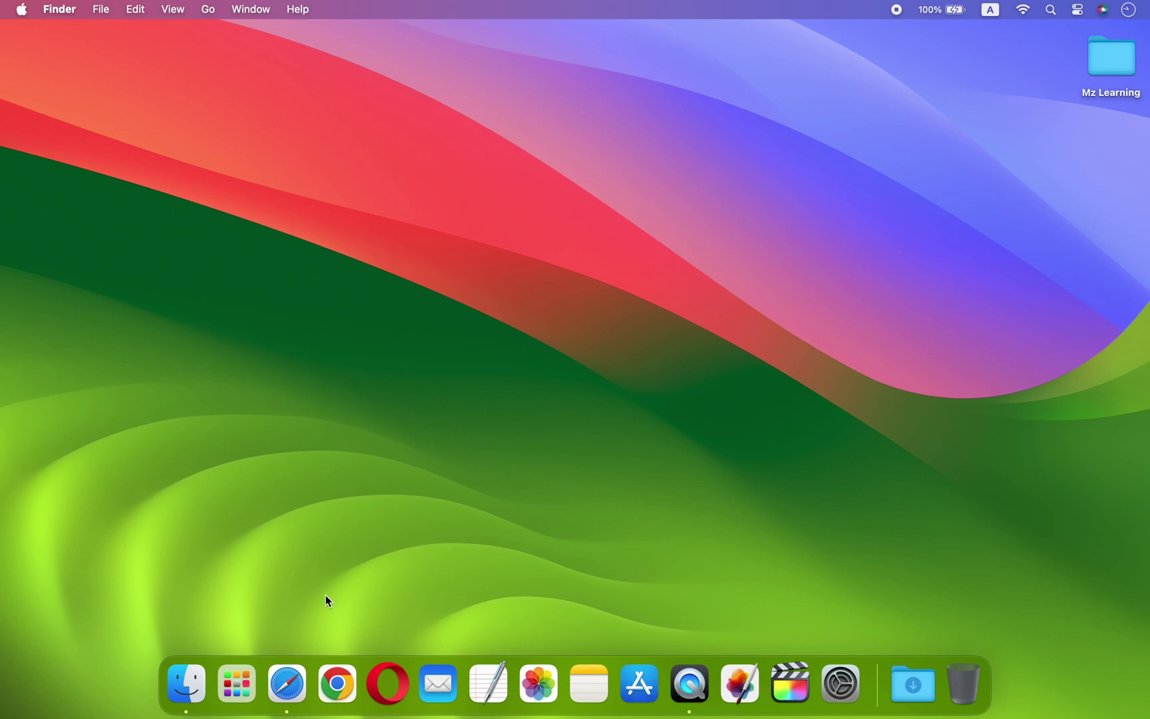
# - Start the TinkerTool System 8 disk image download in Safari, allowing downloads from bresink.biz
pyautogui.click(297, 679)
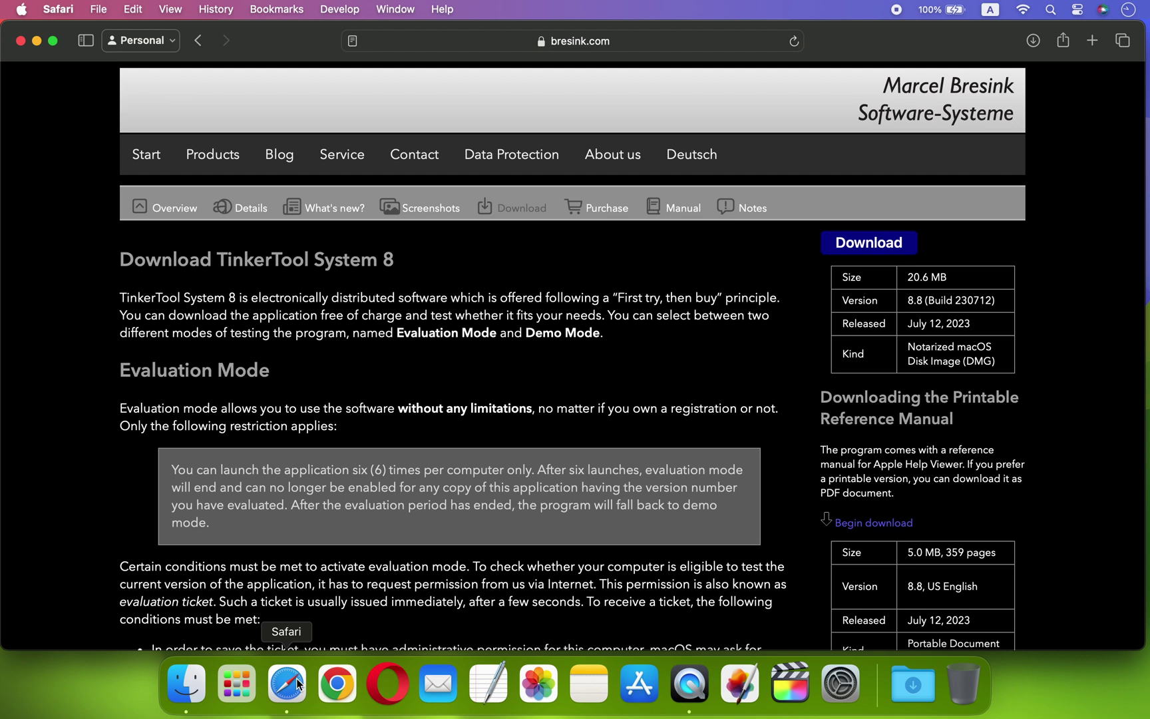
pyautogui.click(869, 248)
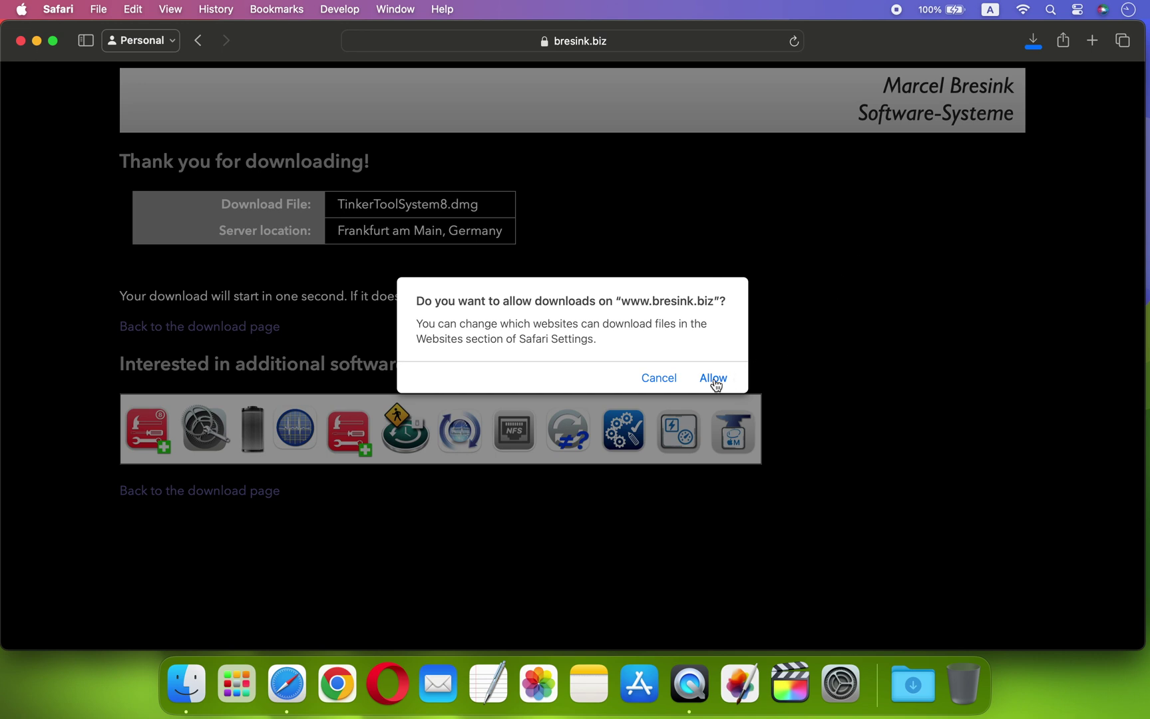
pyautogui.click(714, 377)
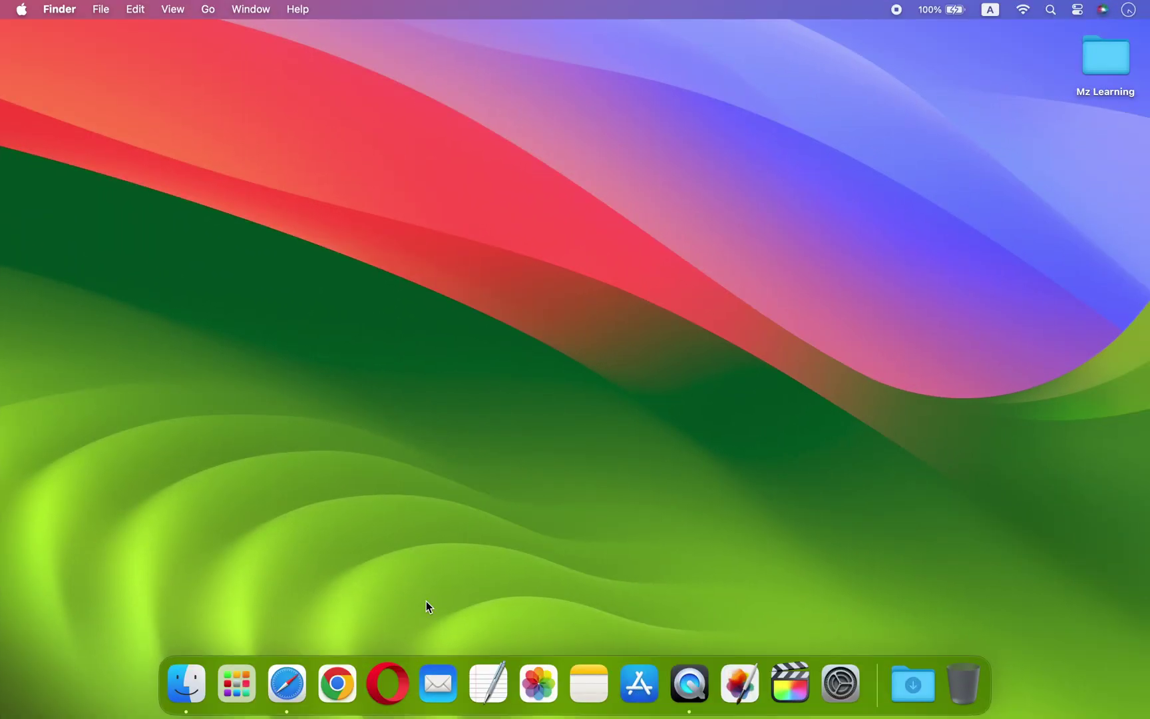
# - Launch TinkerTool System via Spotlight and go to its Install Media section
pyautogui.press('super+space')
pyautogui.write('tink')
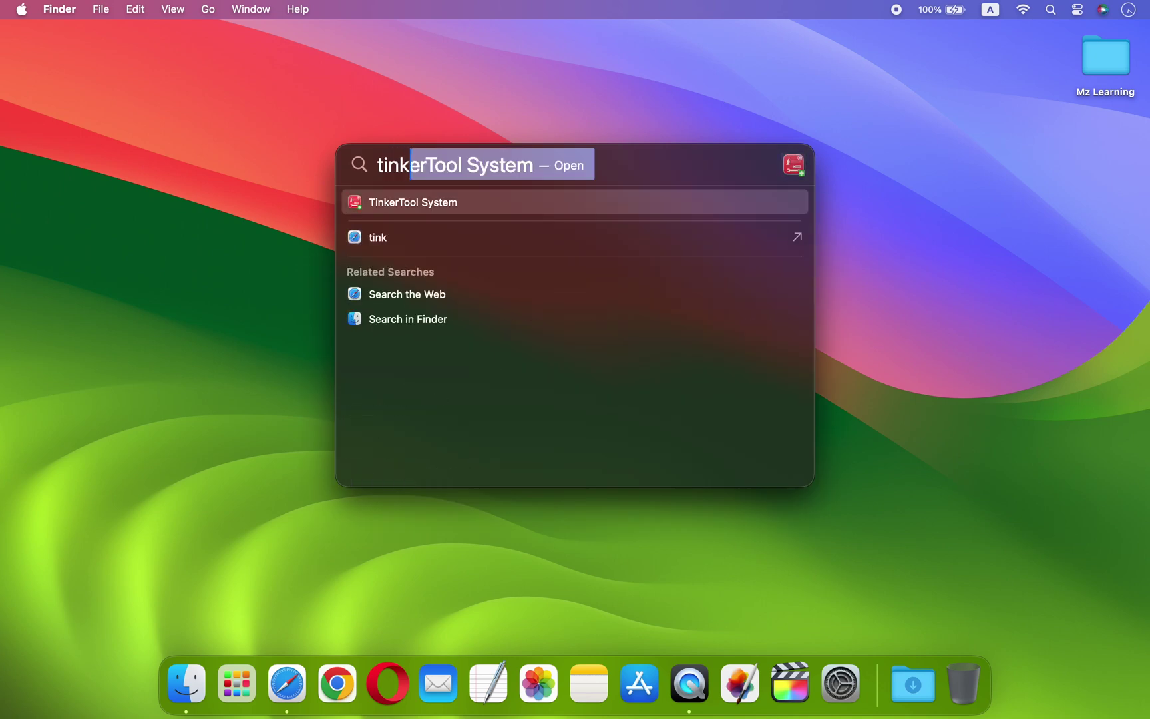
pyautogui.press('Return')
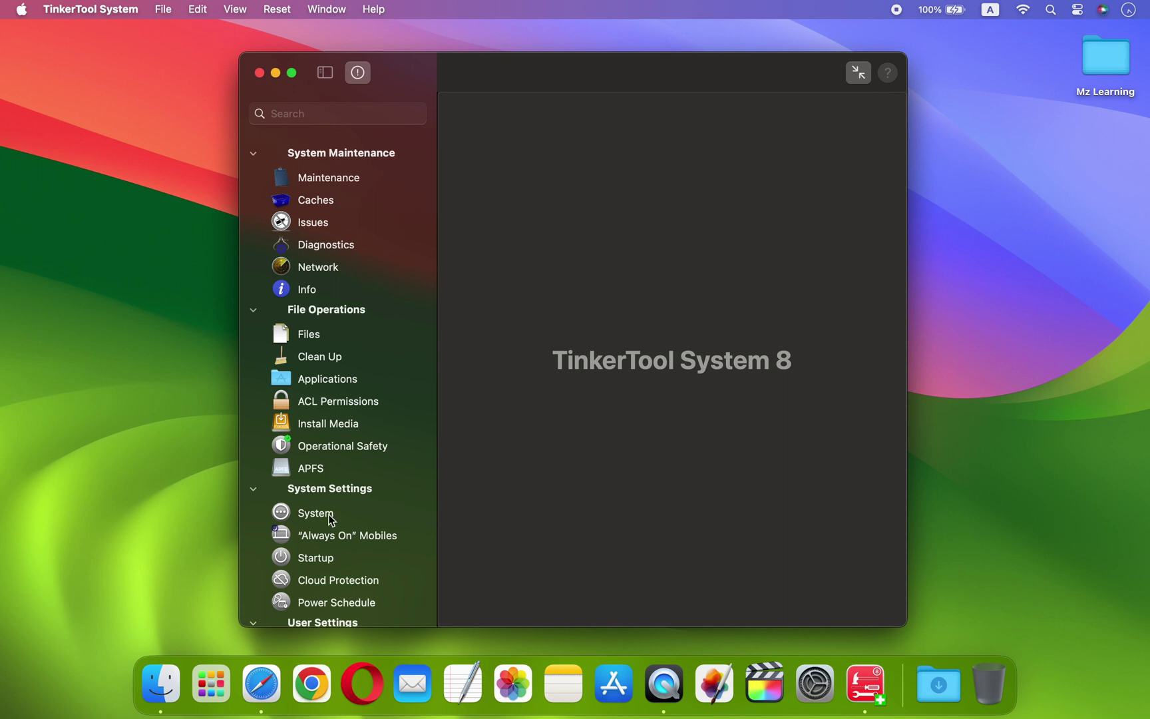
pyautogui.click(324, 424)
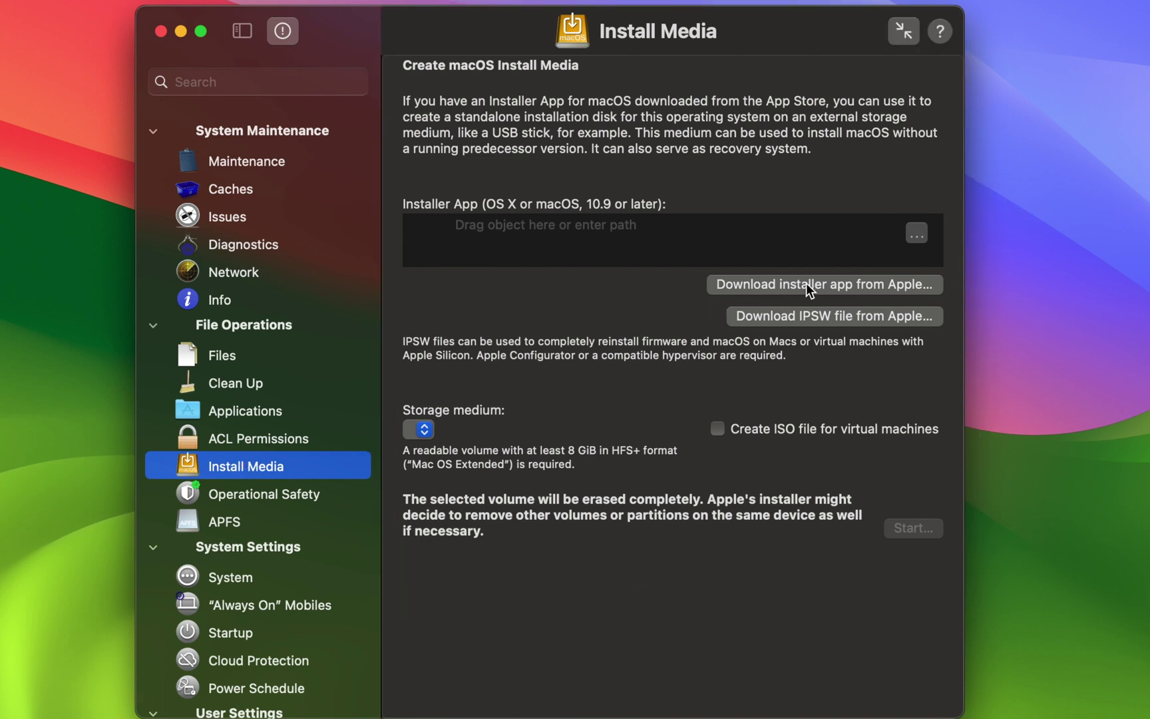
pyautogui.click(809, 286)
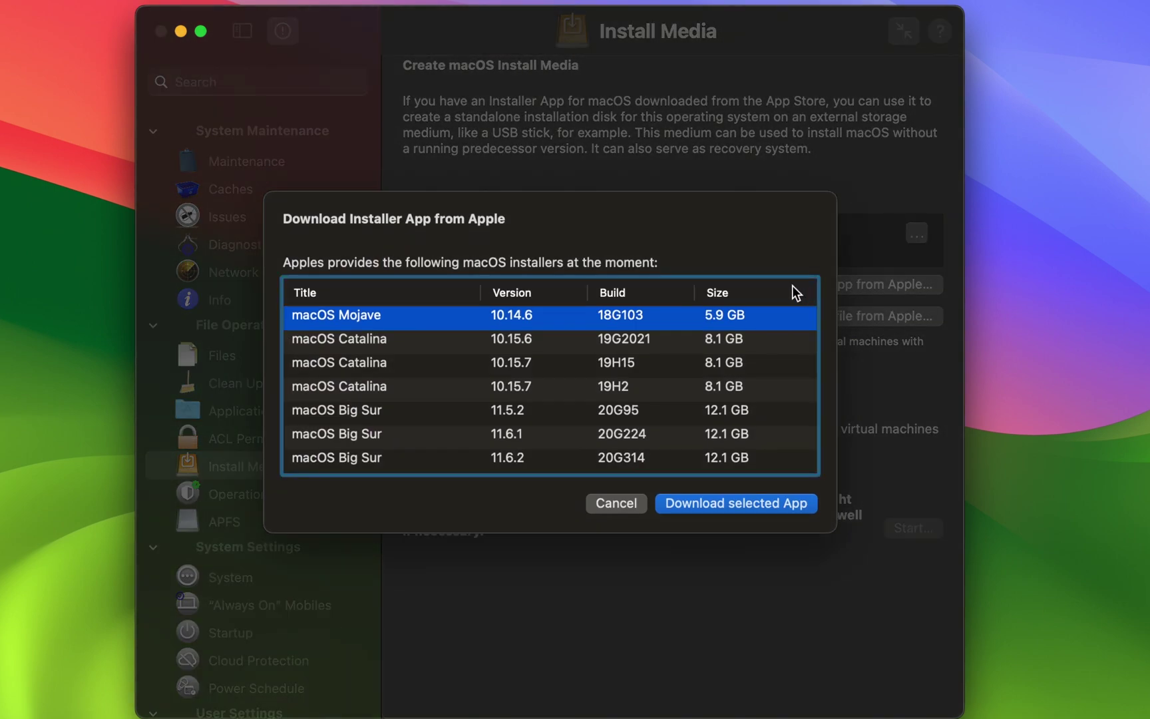
pyautogui.scroll(-4, 761, 352)
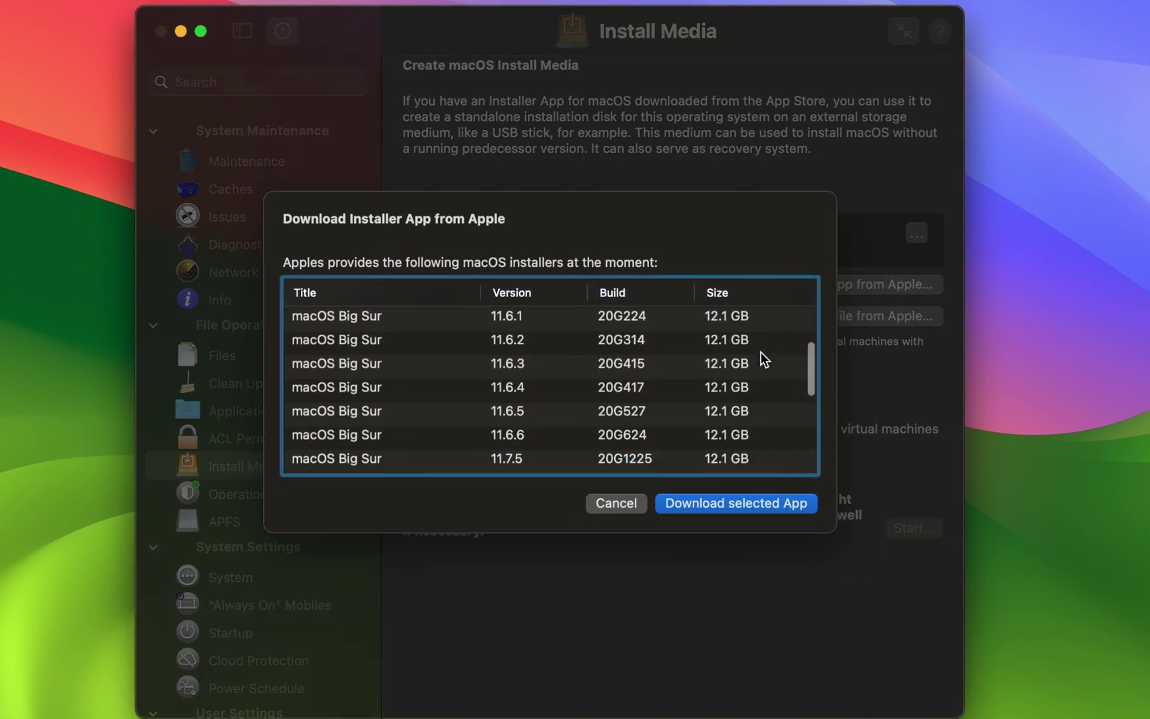
pyautogui.scroll(-3, 761, 353)
pyautogui.scroll(-3, 761, 352)
pyautogui.scroll(-2, 761, 353)
pyautogui.scroll(-2, 761, 352)
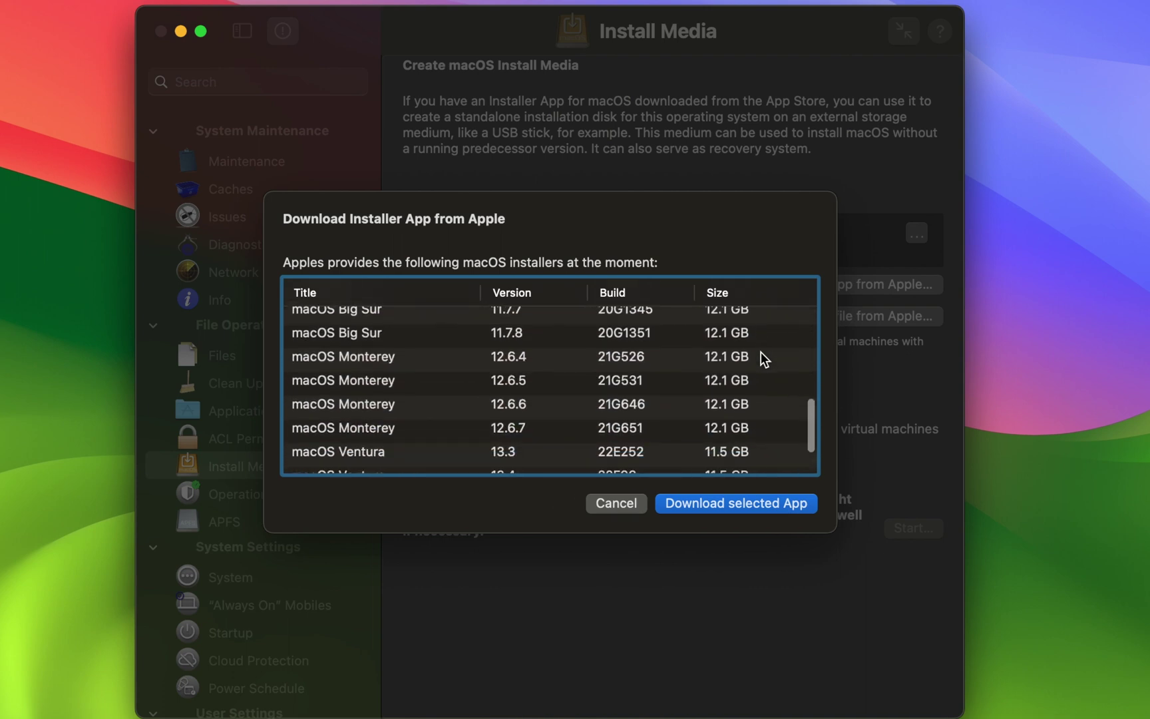
pyautogui.scroll(-2, 761, 352)
pyautogui.scroll(-1, 762, 353)
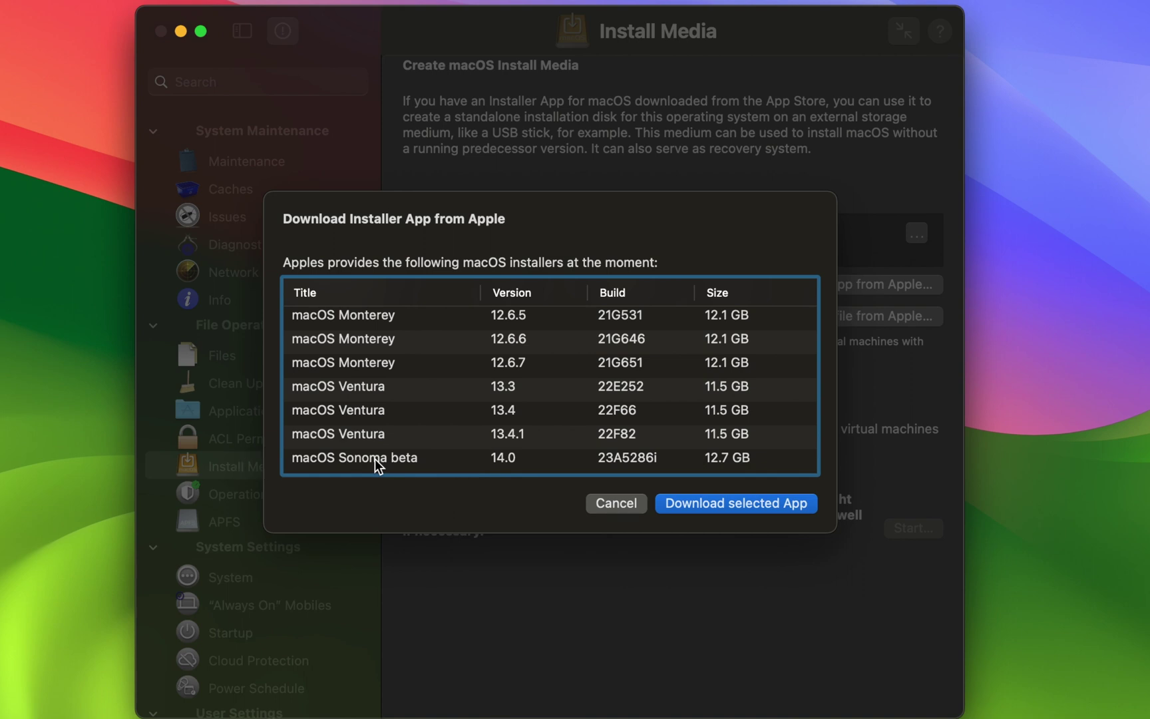
# - Download the macOS Sonoma beta installer into Applications, then list the Apple Silicon restore files
pyautogui.click(375, 459)
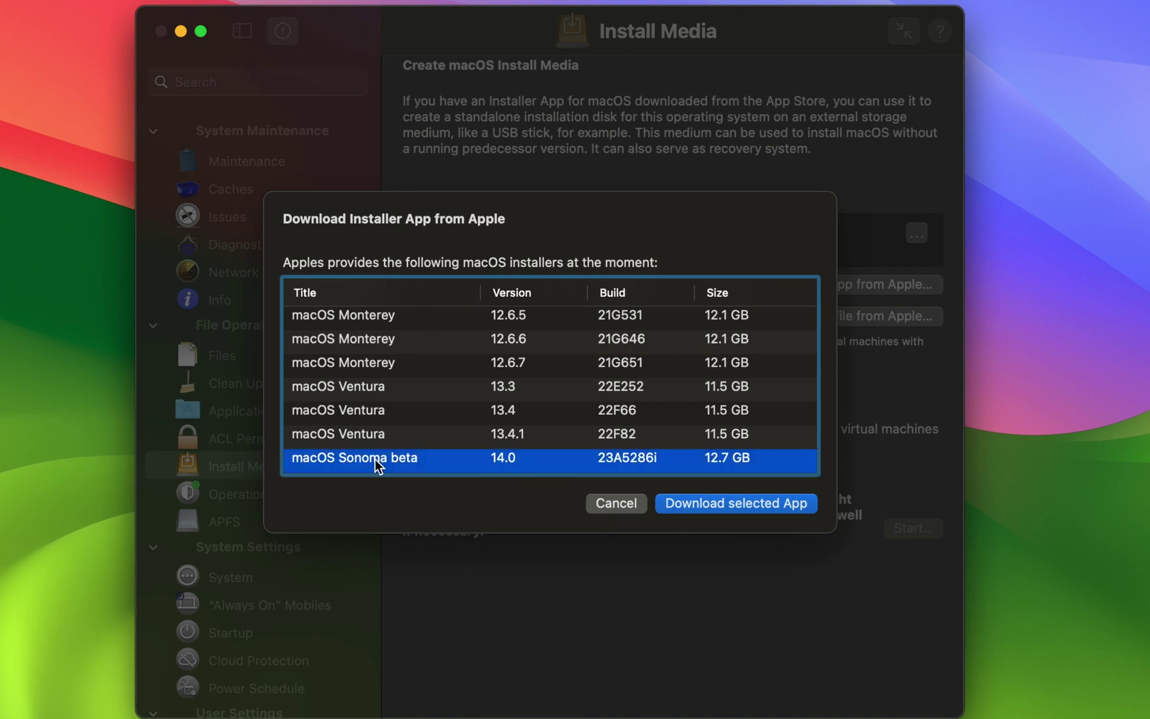
pyautogui.click(715, 505)
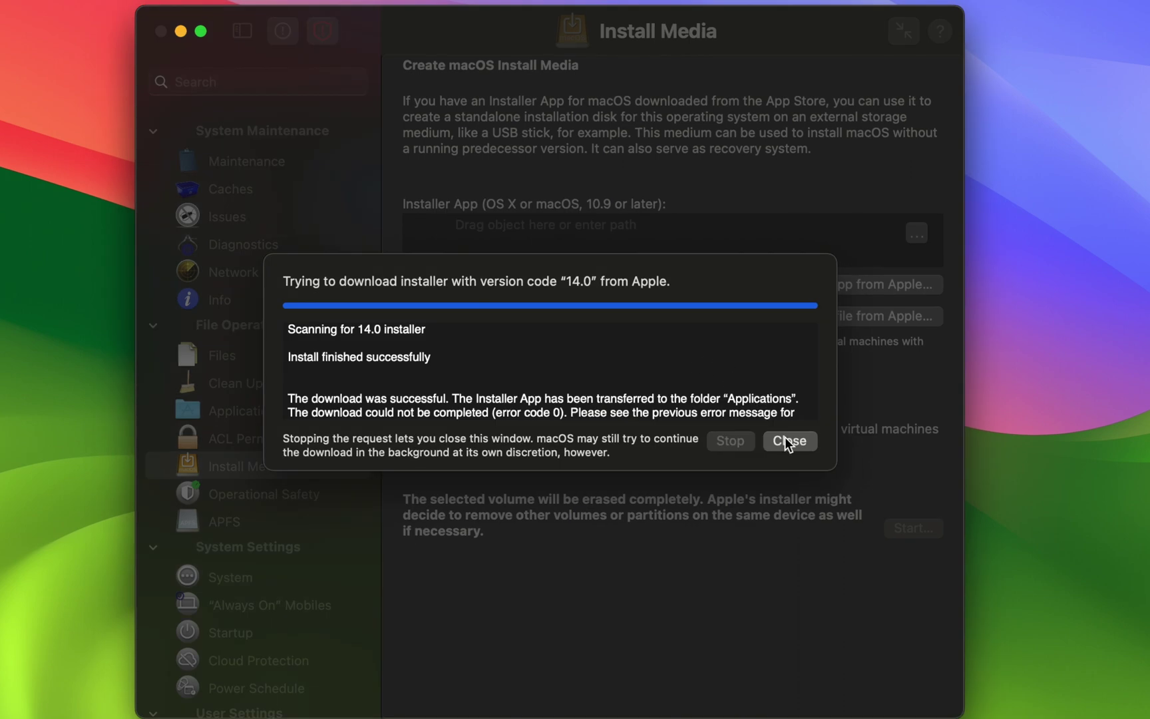
pyautogui.click(785, 437)
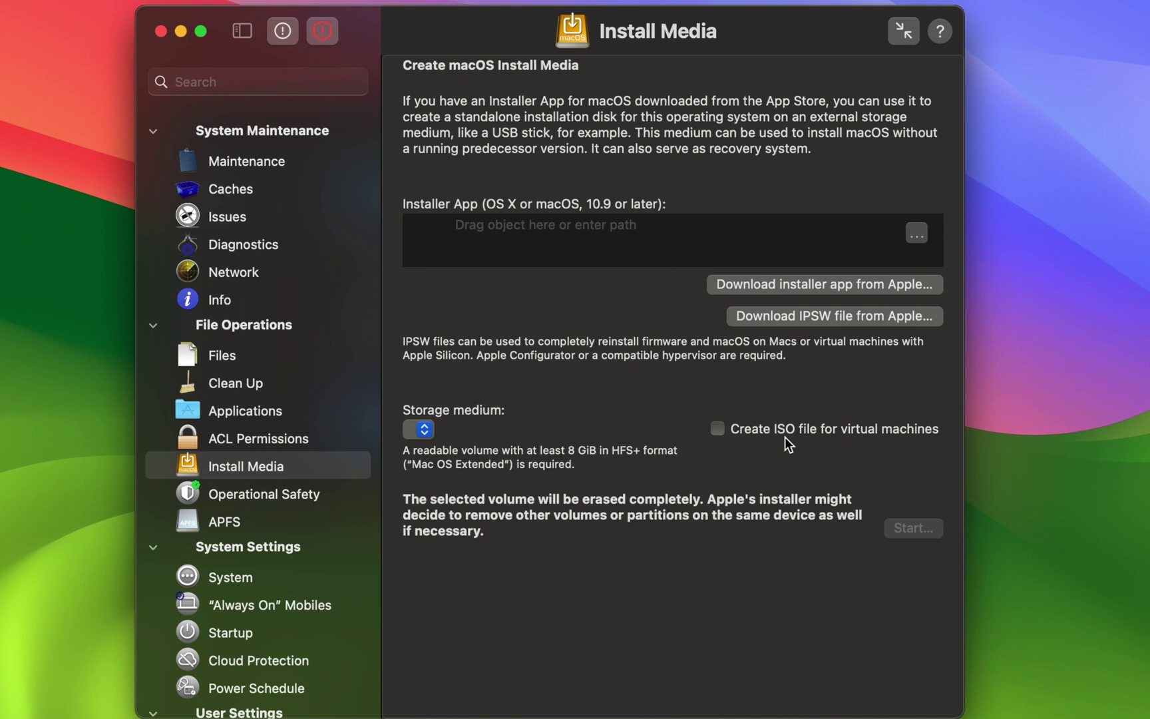
pyautogui.click(815, 315)
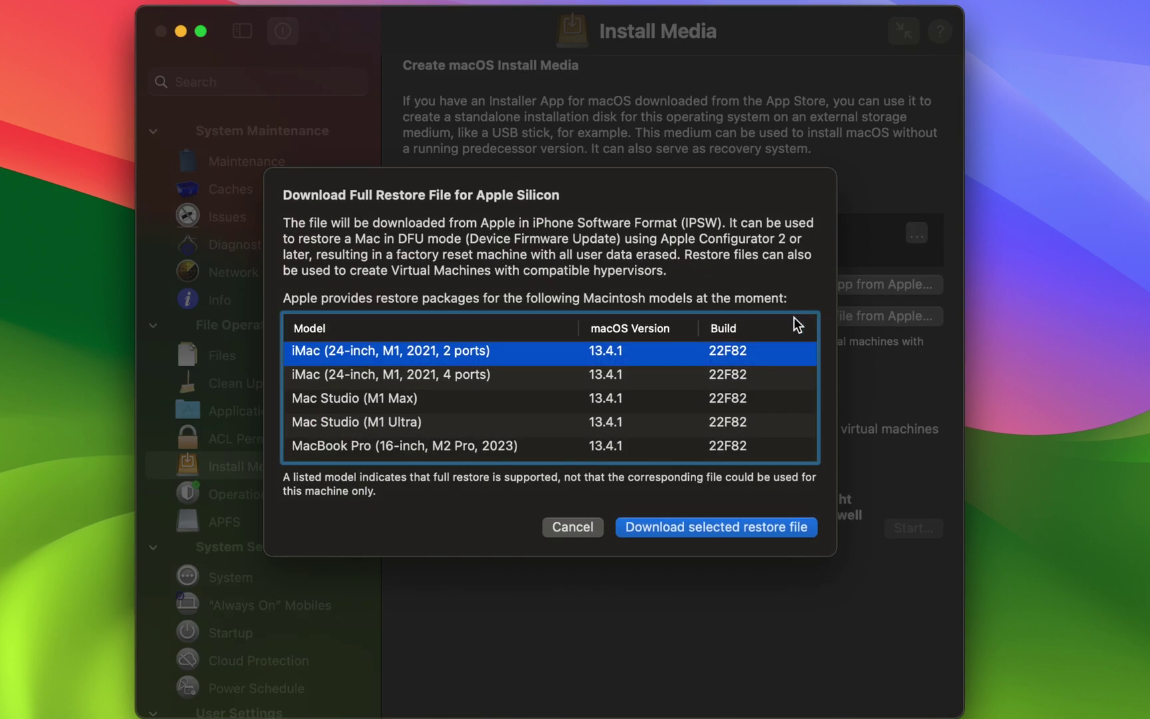
pyautogui.scroll(-2, 702, 374)
pyautogui.scroll(-2, 701, 374)
pyautogui.scroll(-2, 701, 374)
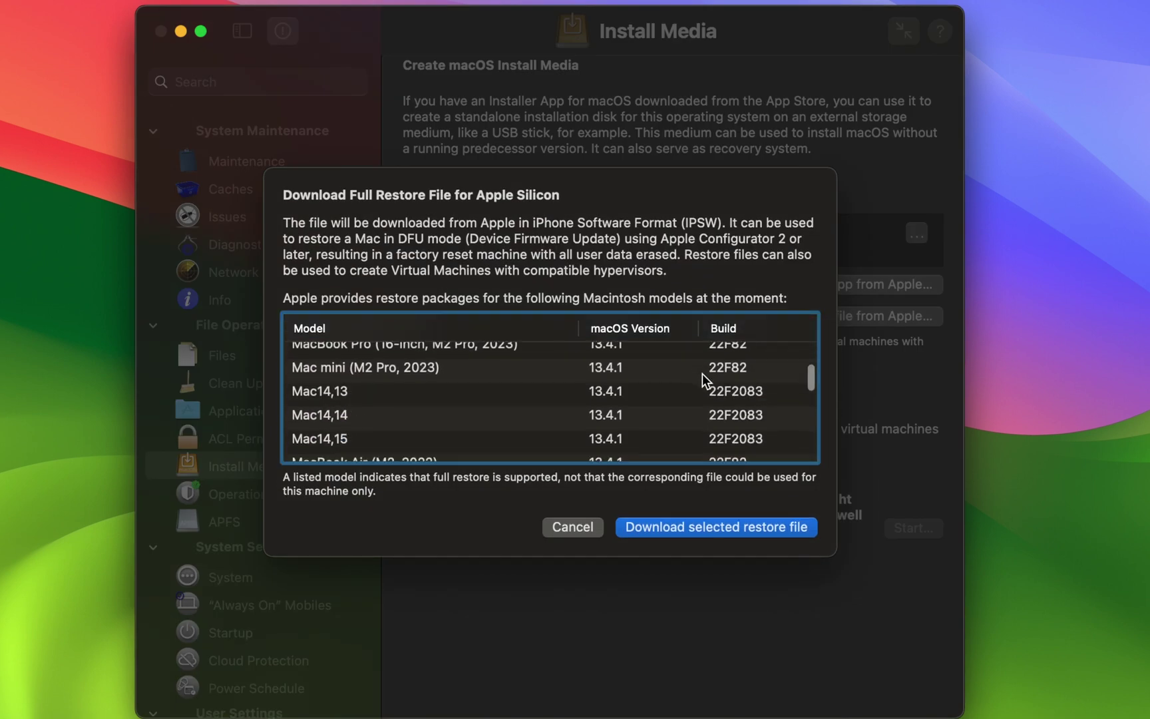
pyautogui.scroll(-2, 702, 374)
pyautogui.scroll(-2, 702, 374)
pyautogui.scroll(-2, 702, 374)
pyautogui.scroll(-2, 702, 374)
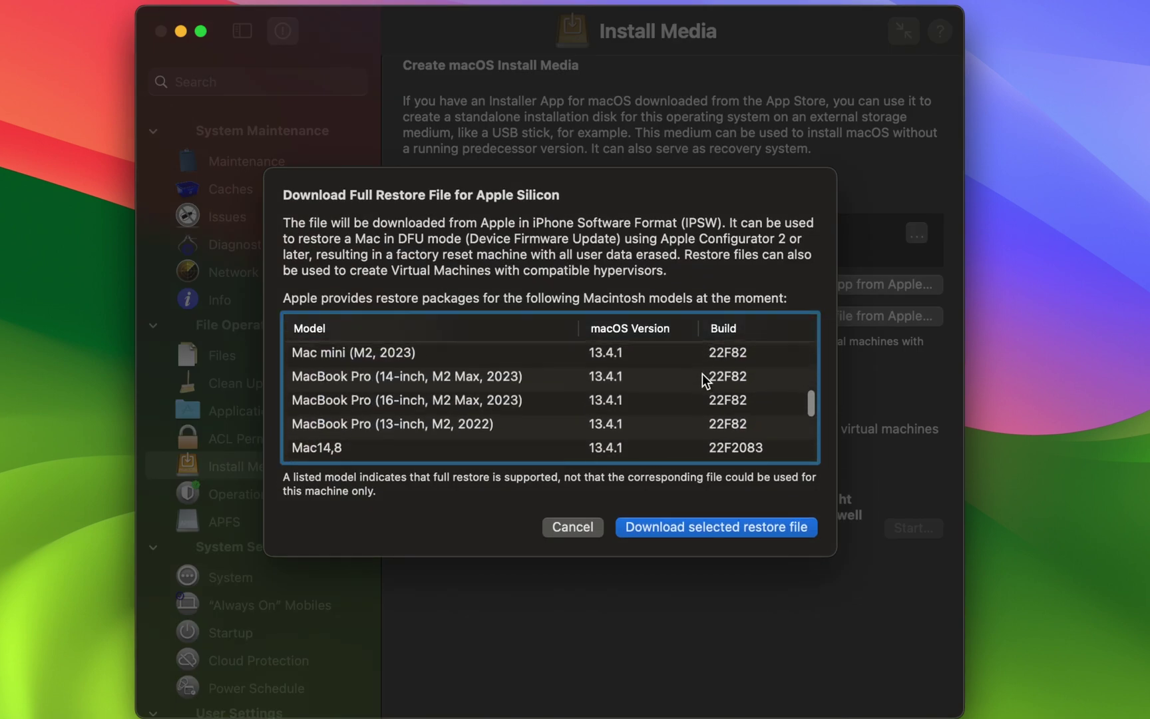
pyautogui.scroll(-2, 702, 374)
pyautogui.scroll(-2, 702, 374)
pyautogui.scroll(-2, 702, 374)
pyautogui.scroll(-2, 702, 374)
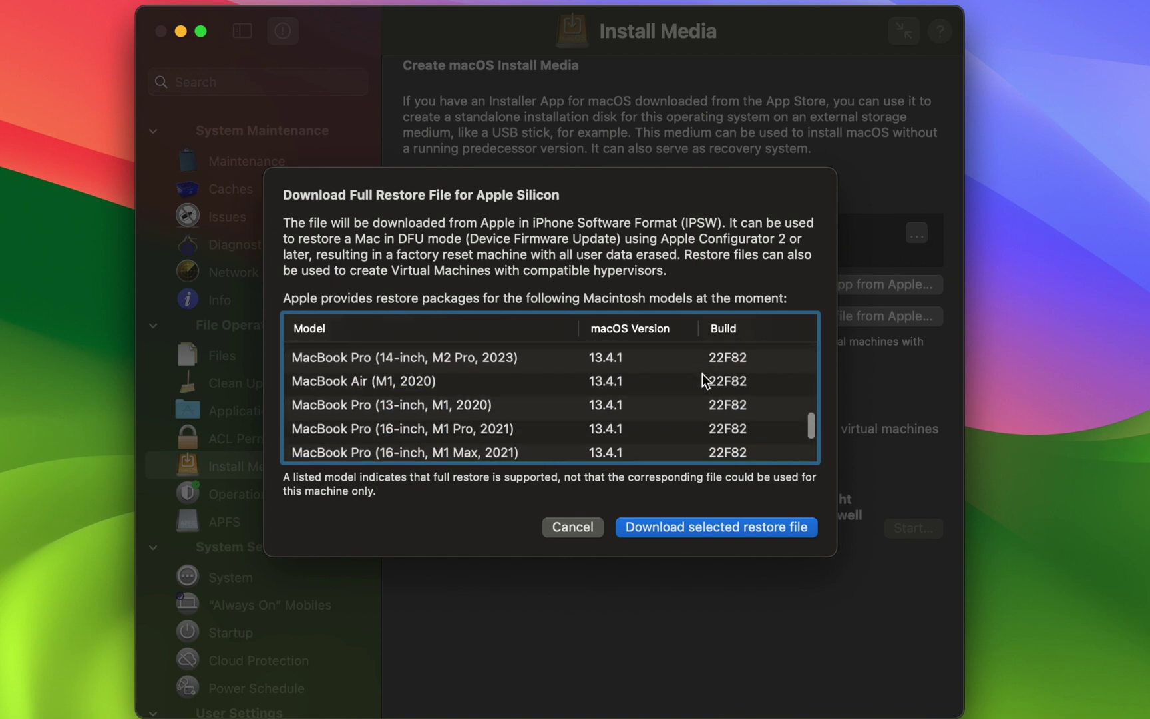
pyautogui.scroll(-2, 701, 374)
pyautogui.scroll(-2, 701, 375)
pyautogui.scroll(-2, 702, 373)
pyautogui.scroll(-1, 701, 374)
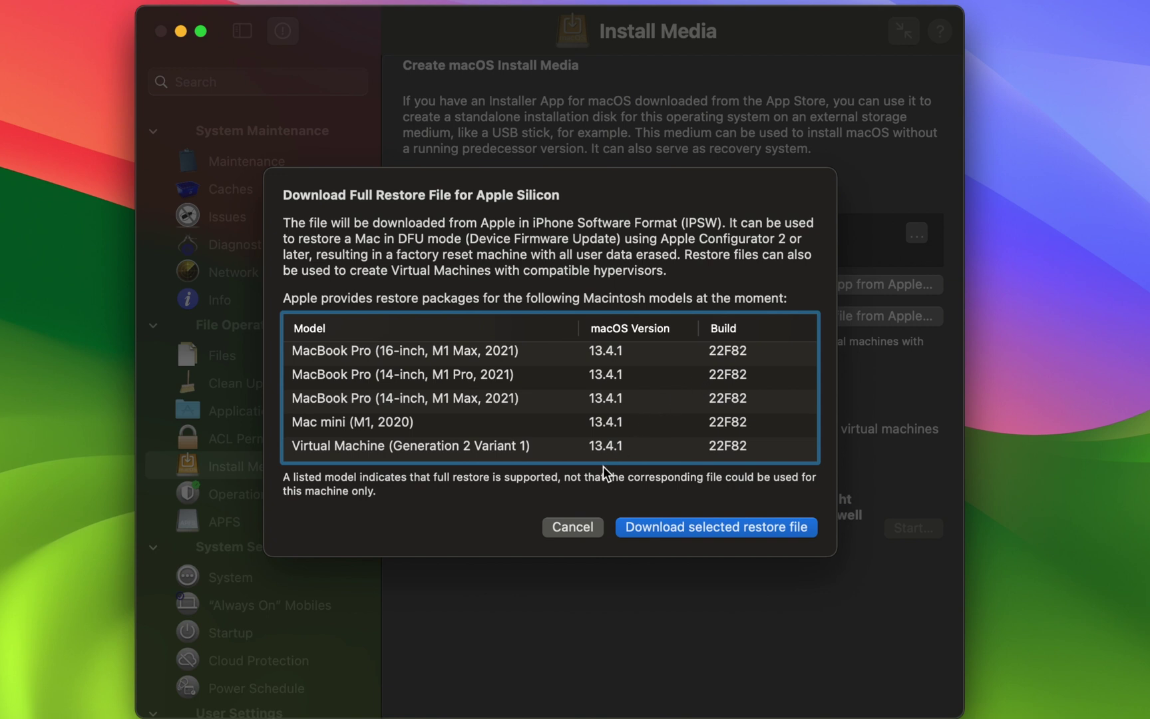
# - Cancel the Download Full Restore File dialog without downloading
pyautogui.click(574, 525)
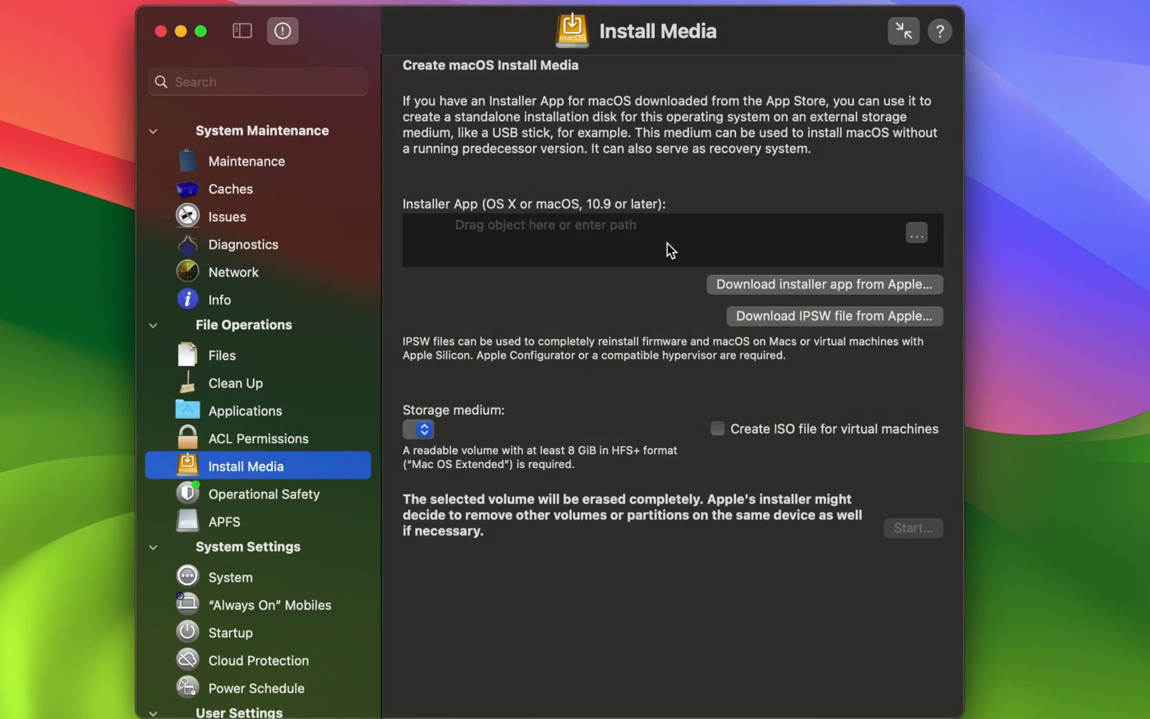
# - Choose Install macOS Sonoma from the Documents folder as the installer app
pyautogui.click(913, 233)
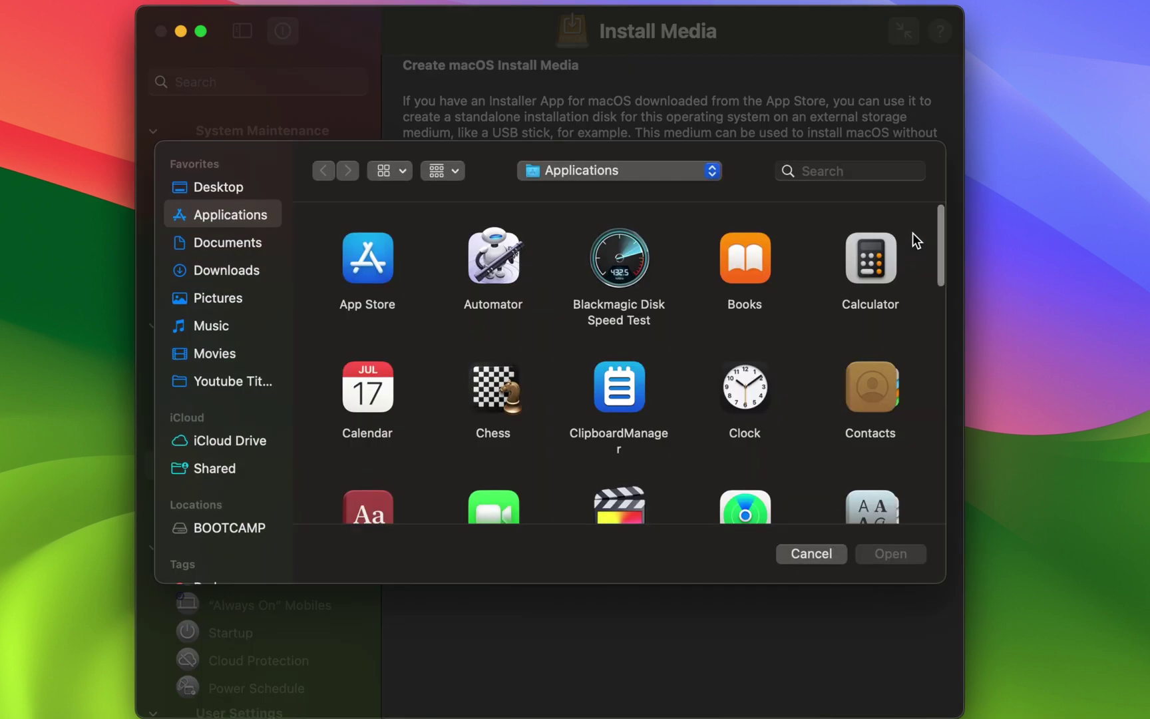
pyautogui.click(259, 246)
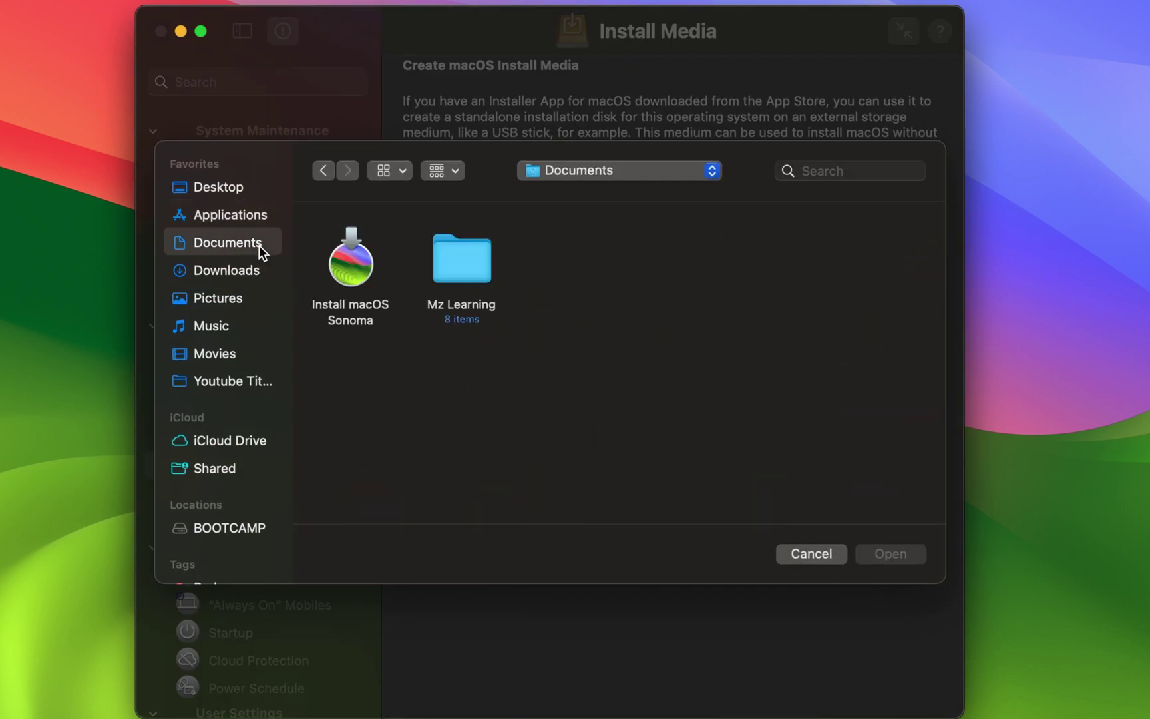
pyautogui.click(358, 269)
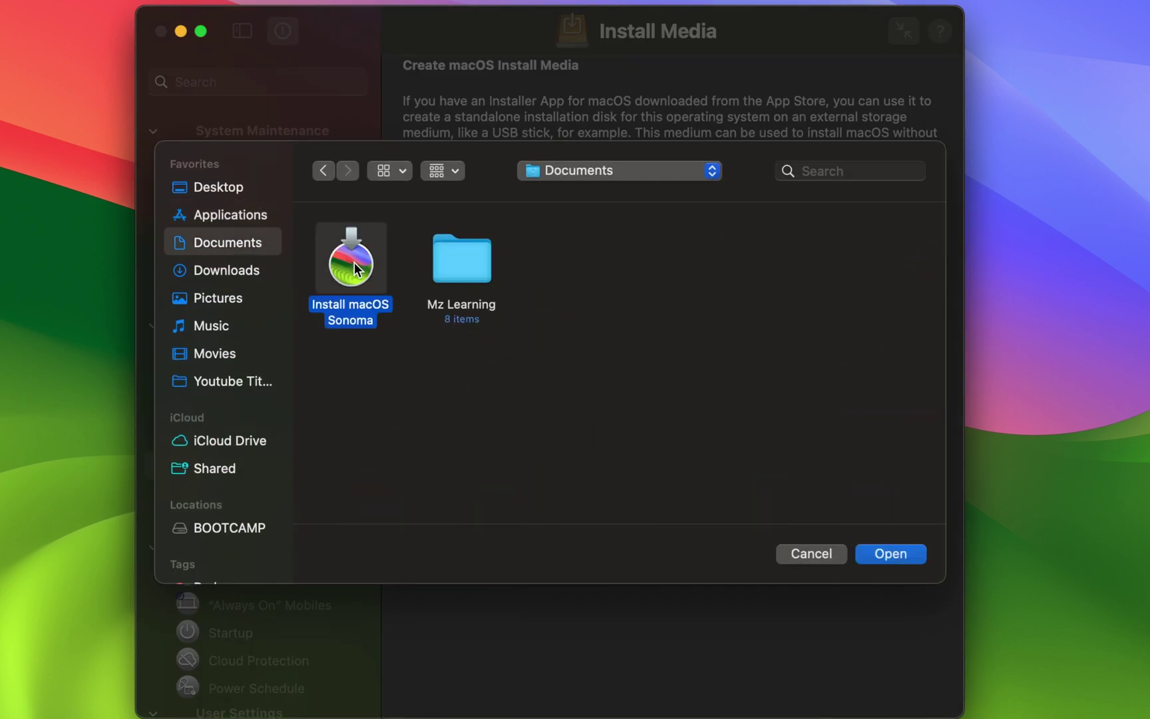
pyautogui.click(899, 555)
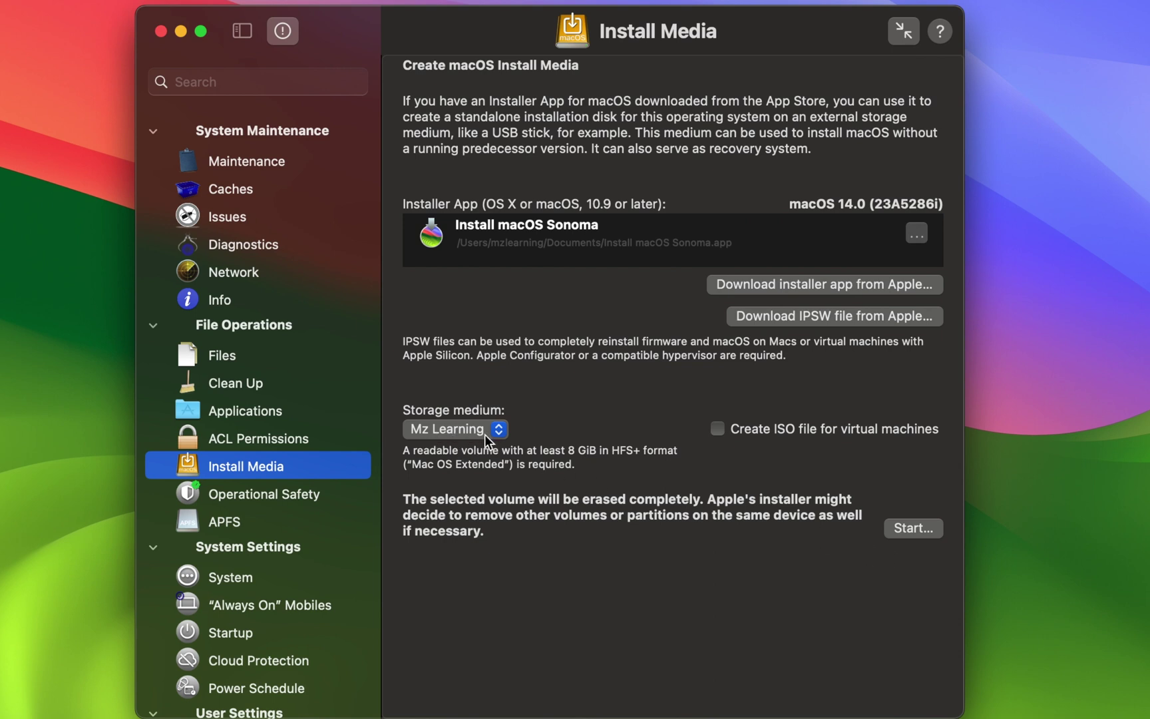
# - Start creating the install medium, confirming the large volume and erasing Mz Learning
pyautogui.click(914, 526)
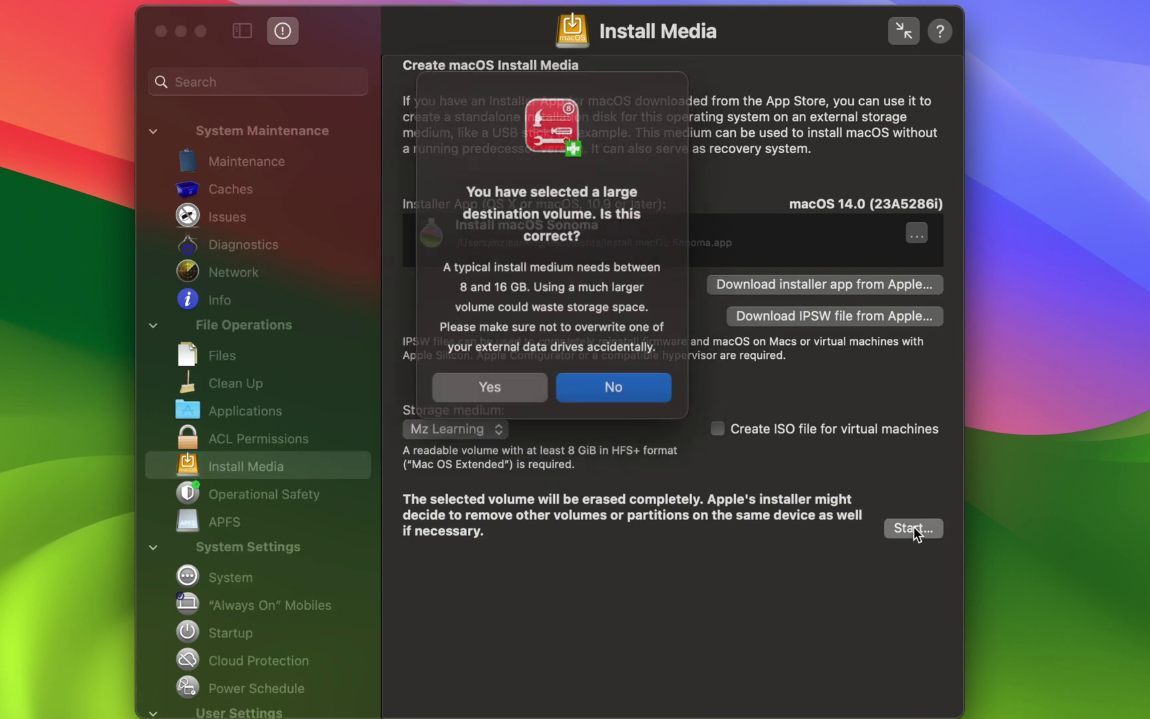
pyautogui.click(519, 385)
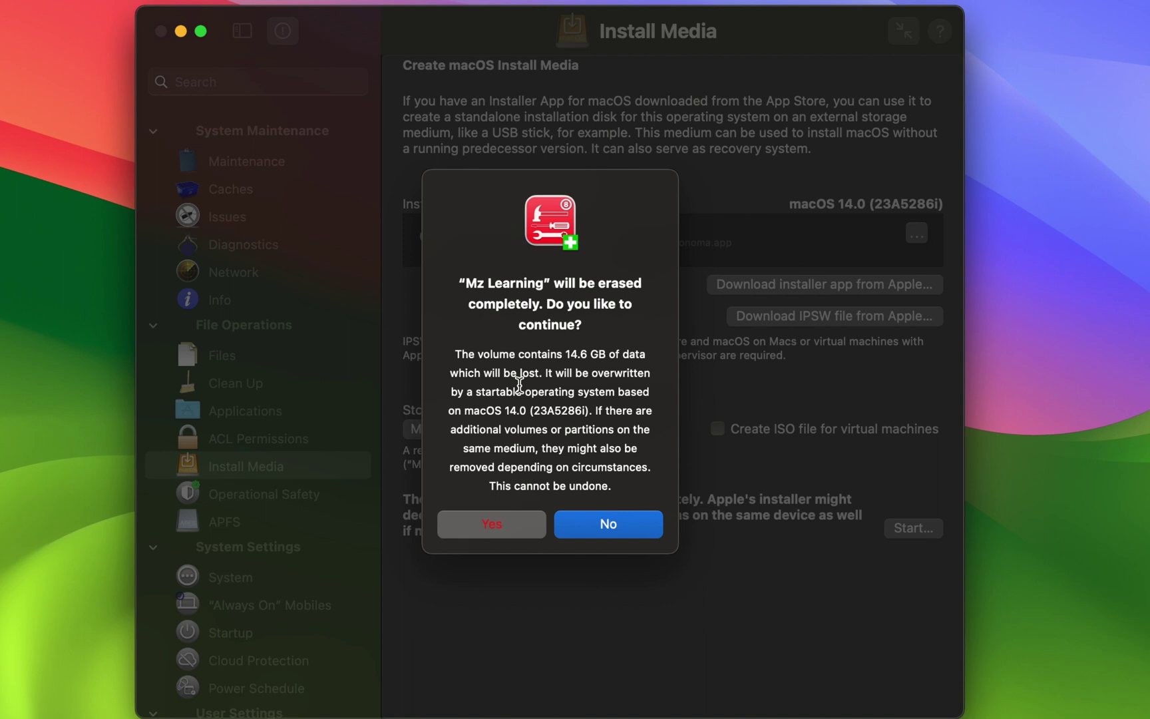
pyautogui.click(496, 522)
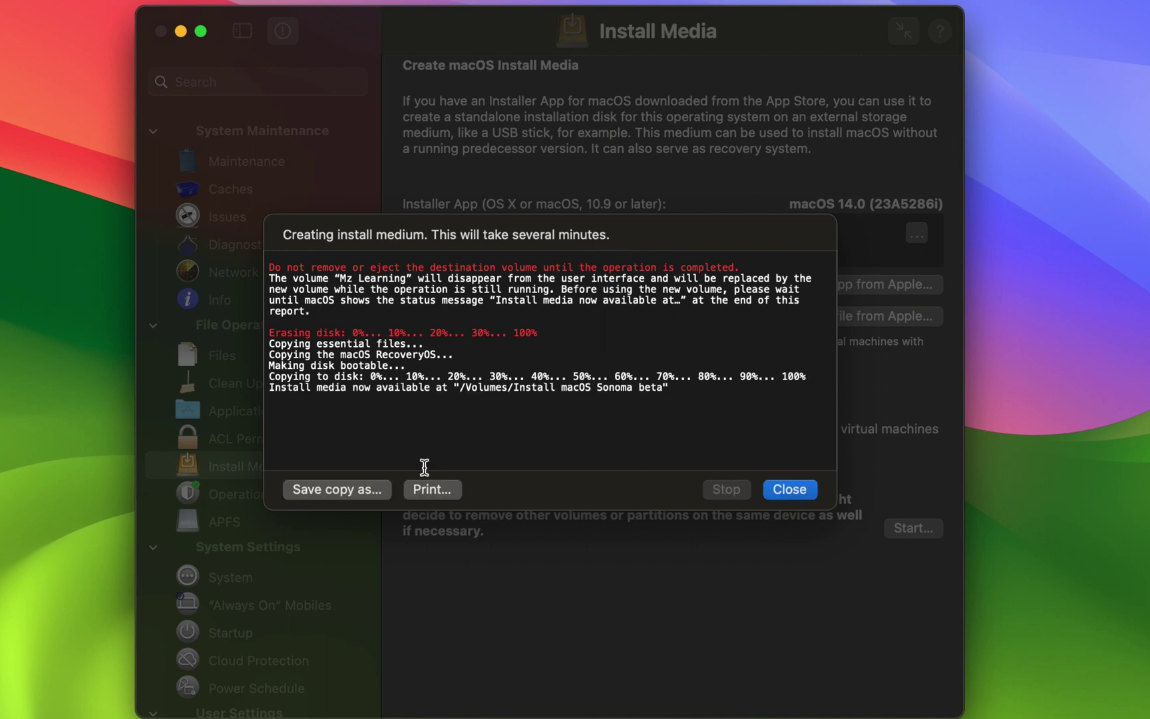
# - Highlight the completion message, close the creation report and quit TinkerTool System
pyautogui.moveTo(269, 389); pyautogui.dragTo(432, 387)
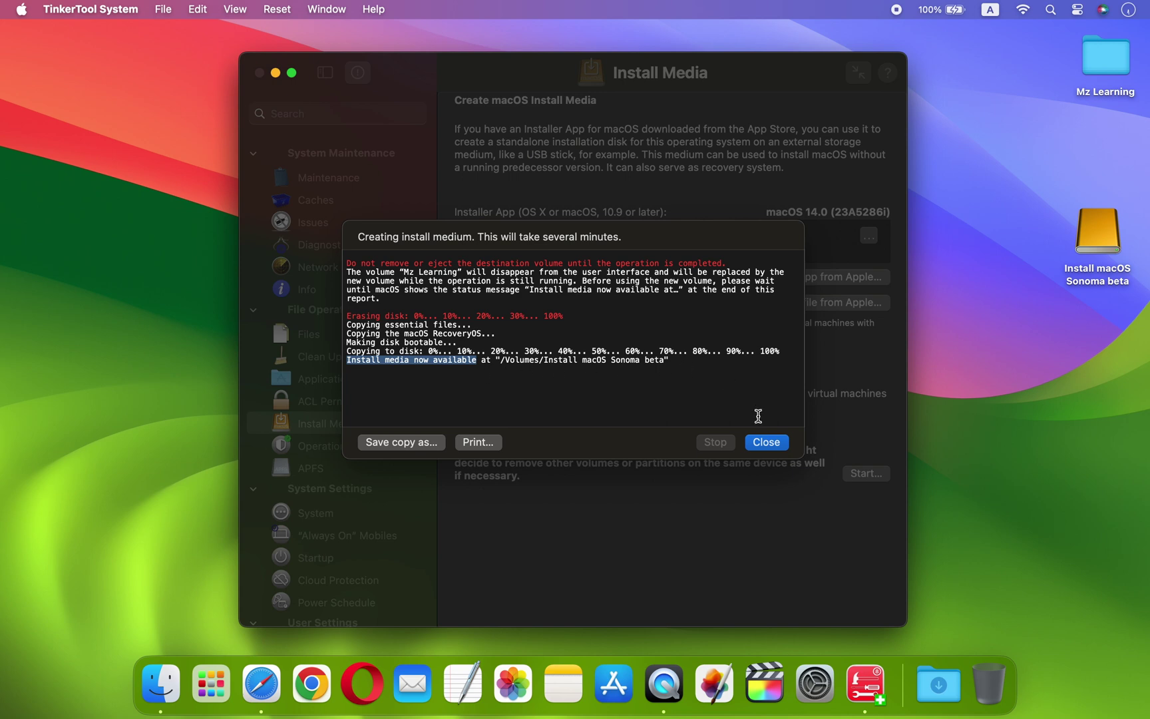
pyautogui.click(762, 443)
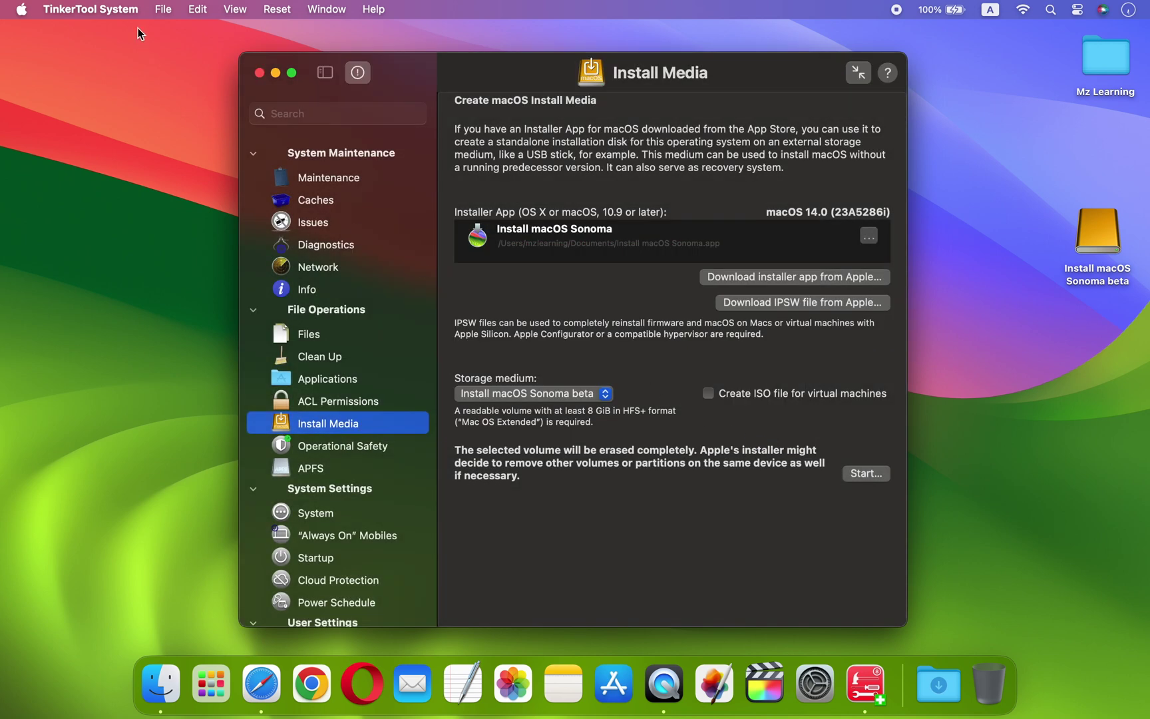
pyautogui.click(130, 13)
pyautogui.click(99, 191)
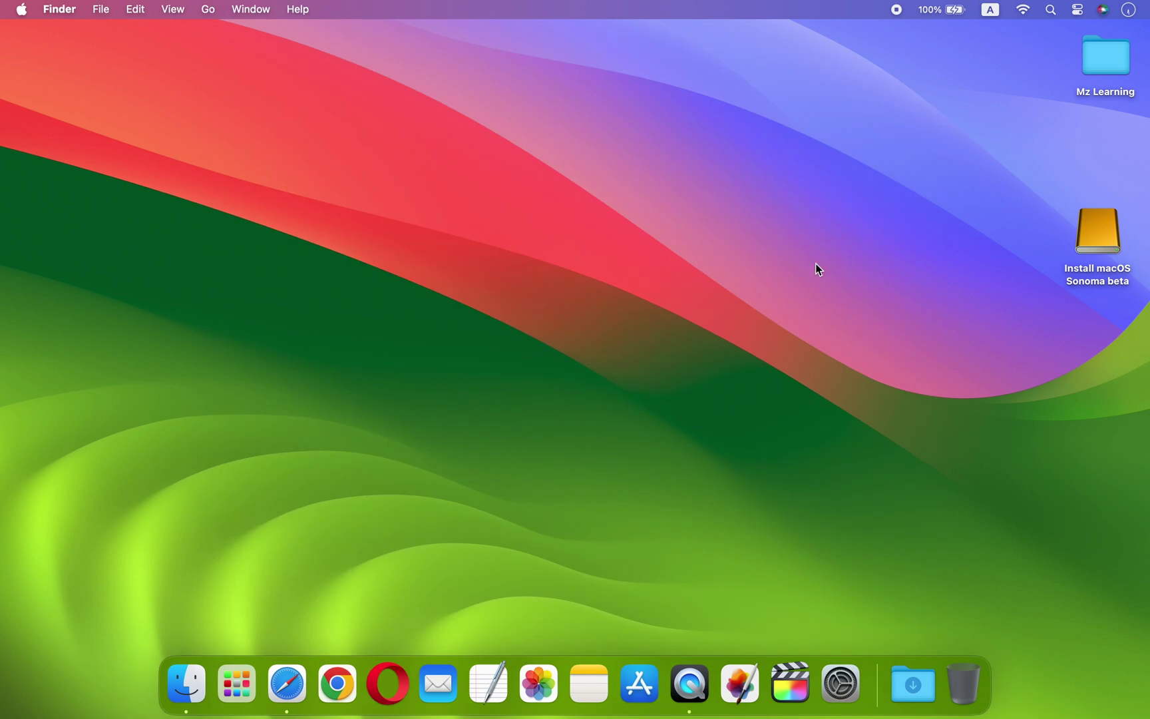
# - Open the Install macOS Sonoma beta drive from the desktop in Finder
pyautogui.doubleClick(1098, 232)
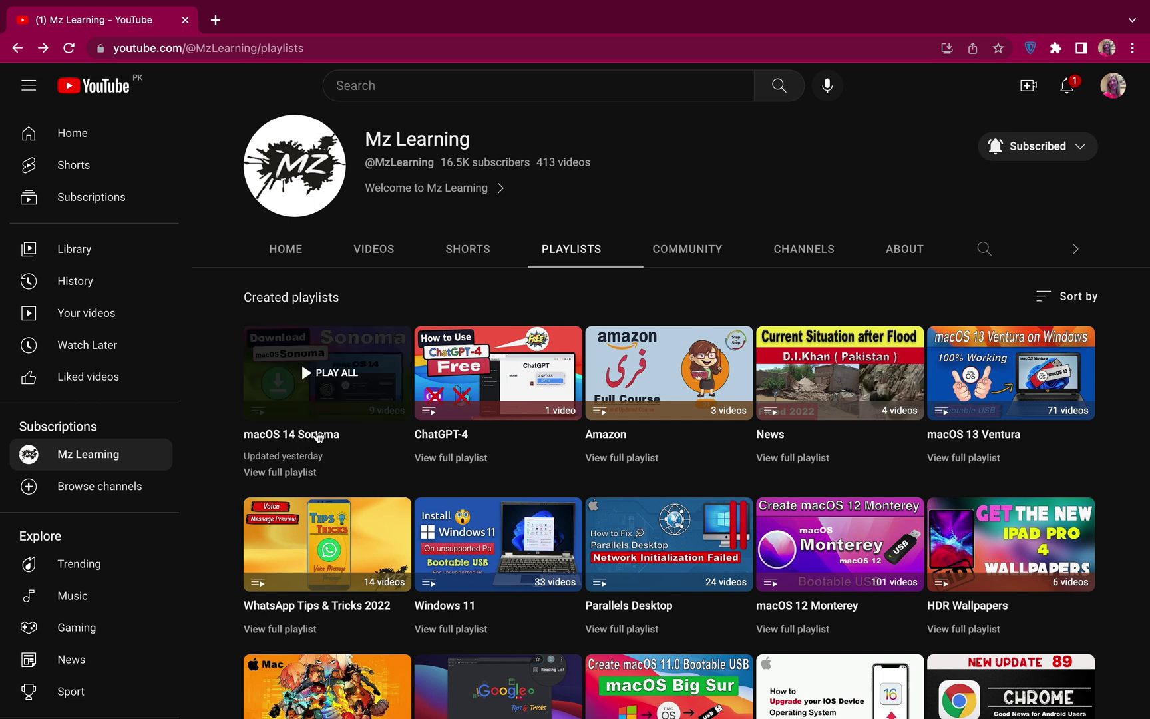
# - Play the macOS 14 Sonoma playlist from the channel's Playlists tab
pyautogui.click(348, 411)
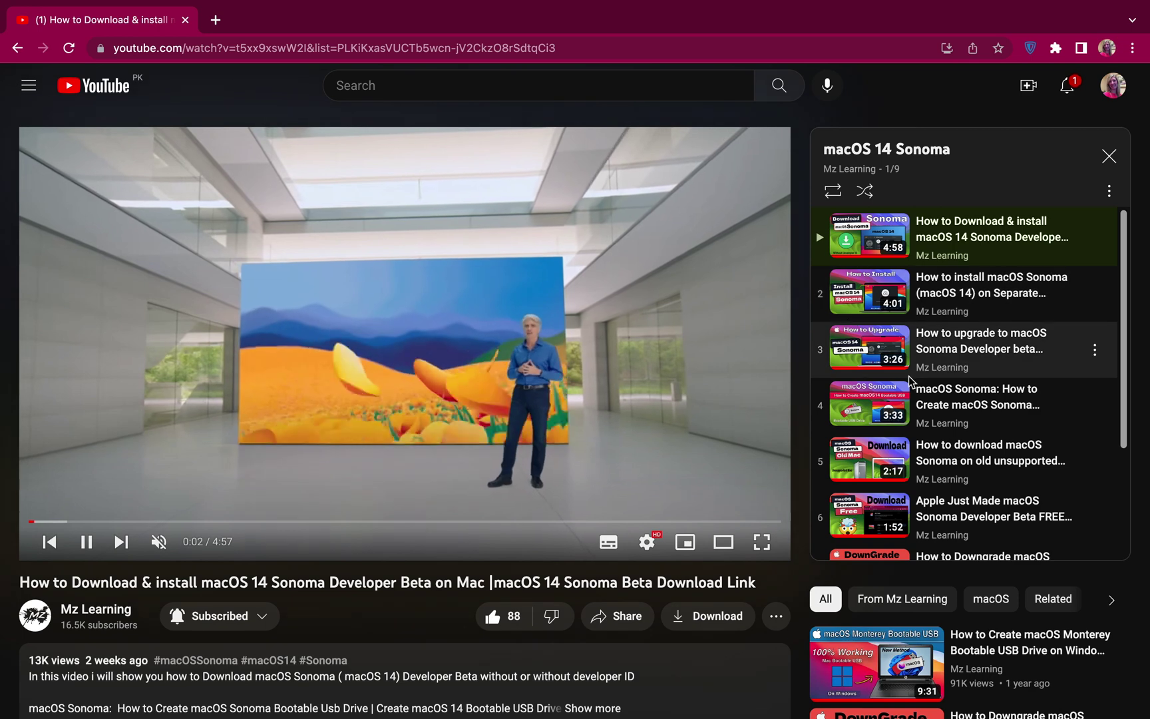
pyautogui.scroll(-1, 909, 377)
pyautogui.scroll(-2, 909, 380)
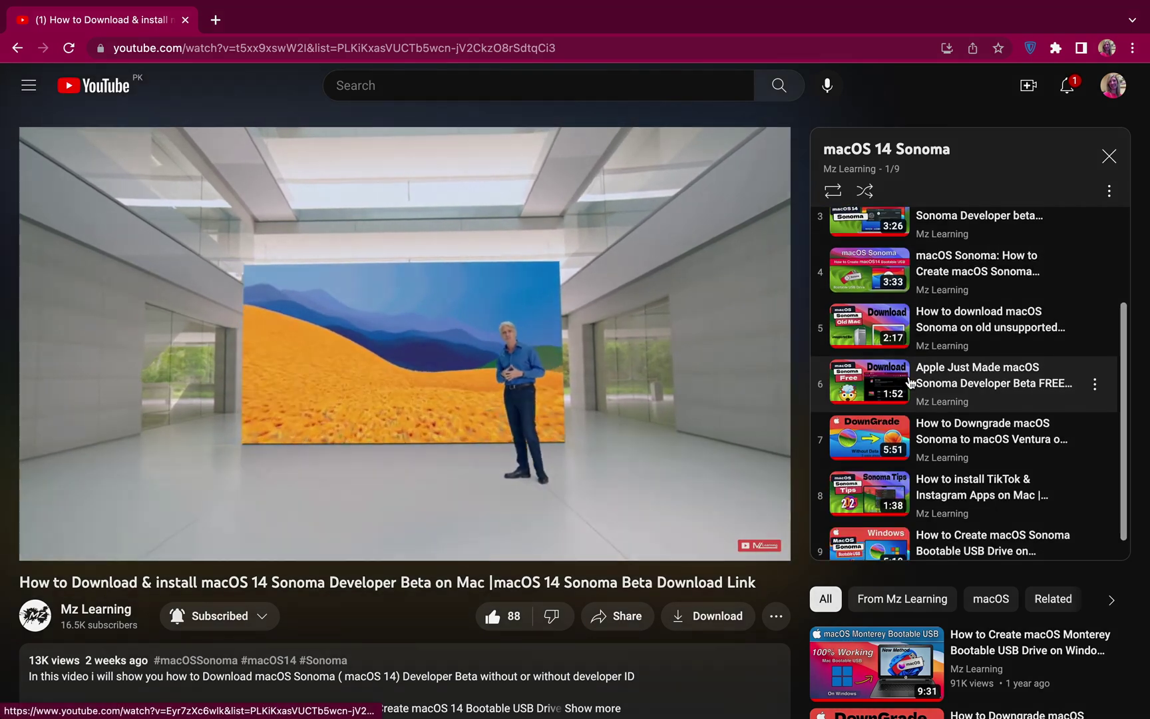